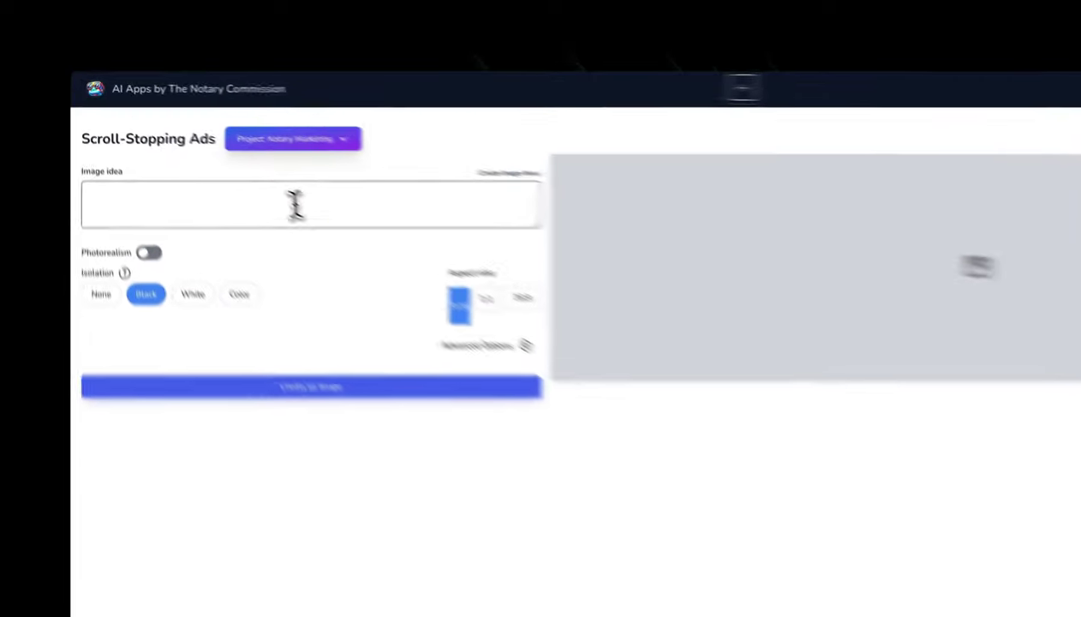
- Enter 'Cats in front of a flame' as the ad's image idea
{"action": "left_click", "coordinate": [210, 157]}
{"action": "type", "text": "Cats in fron"}
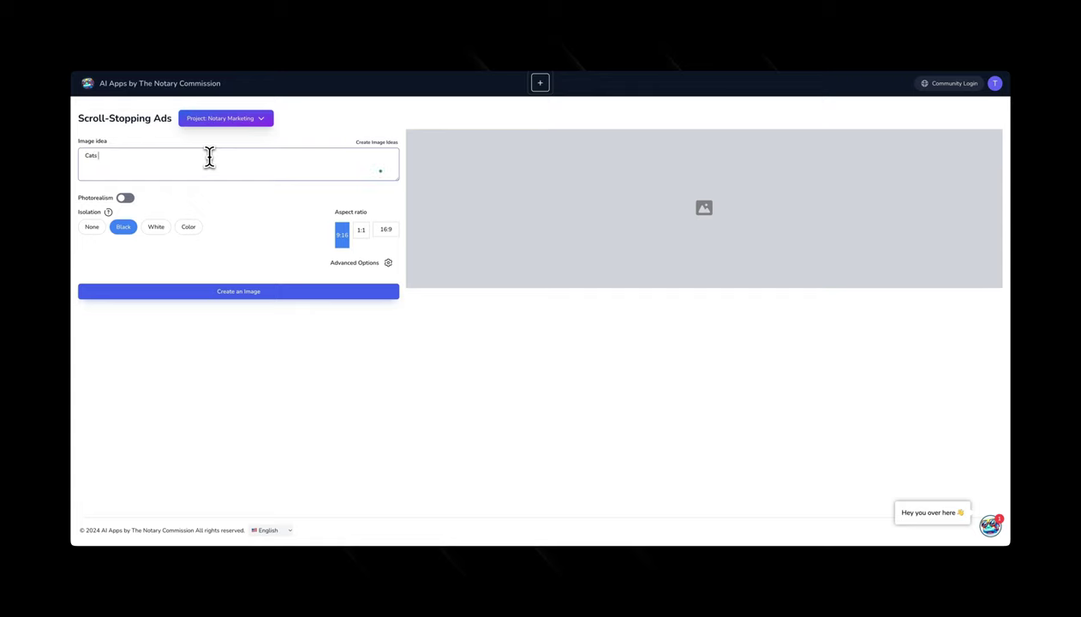
{"action": "type", "text": "t of"}
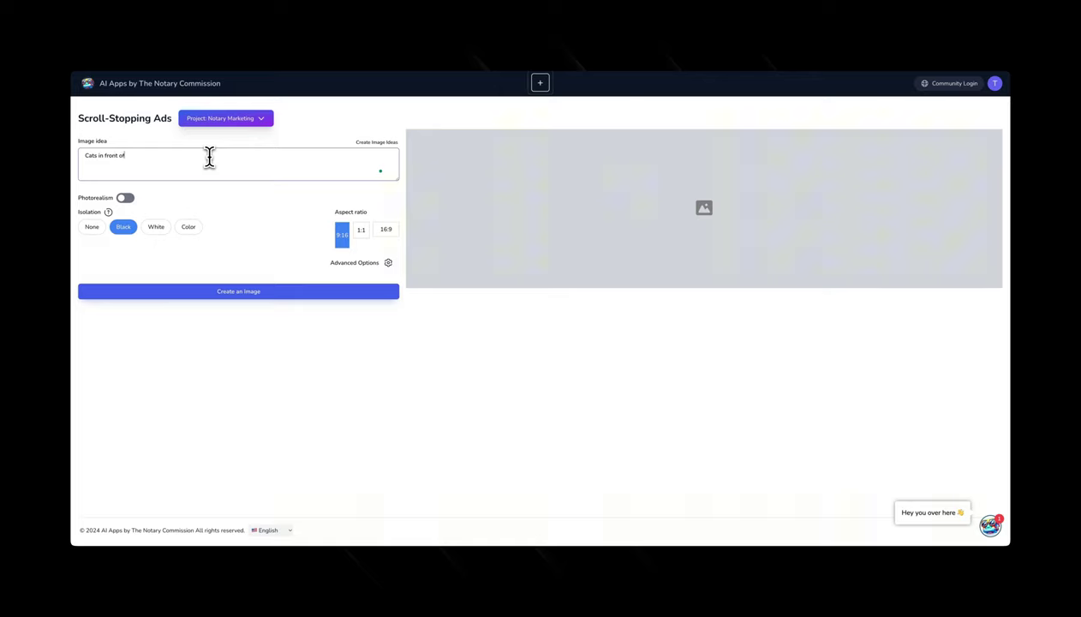
{"action": "type", "text": " a flame"}
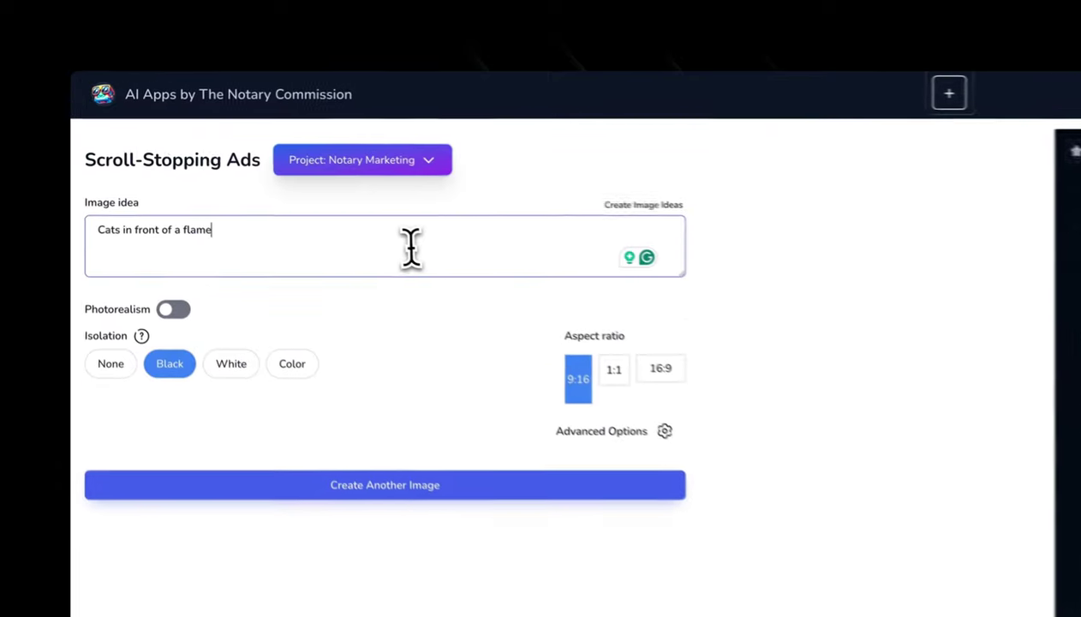
- Append 'no words in the image.' to the idea and expand Advanced Options
{"action": "type", "text": "no words"}
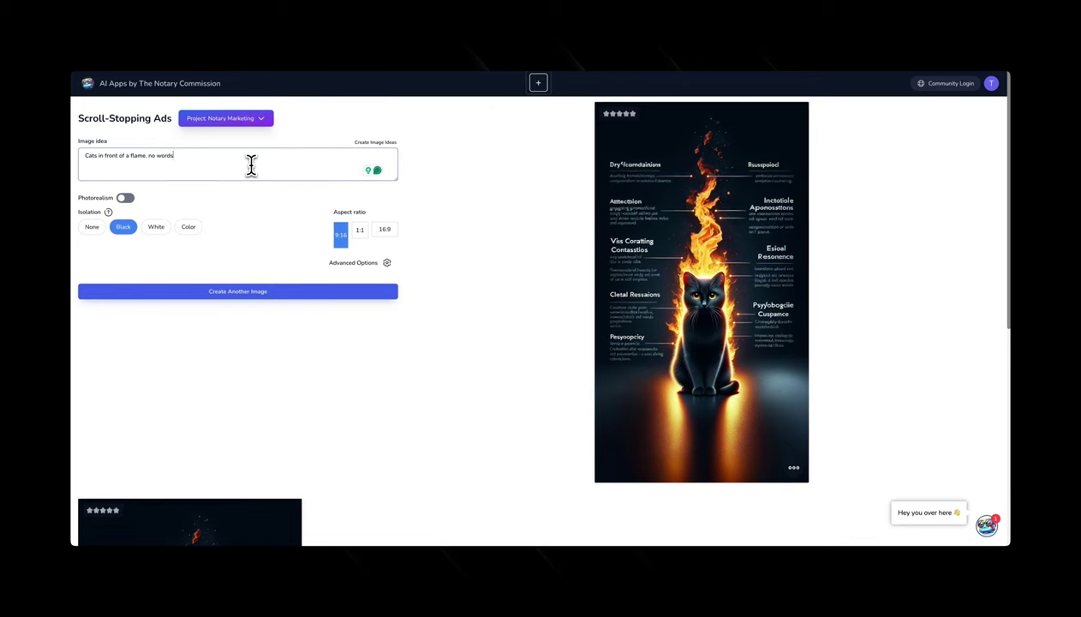
{"action": "type", "text": " in the image."}
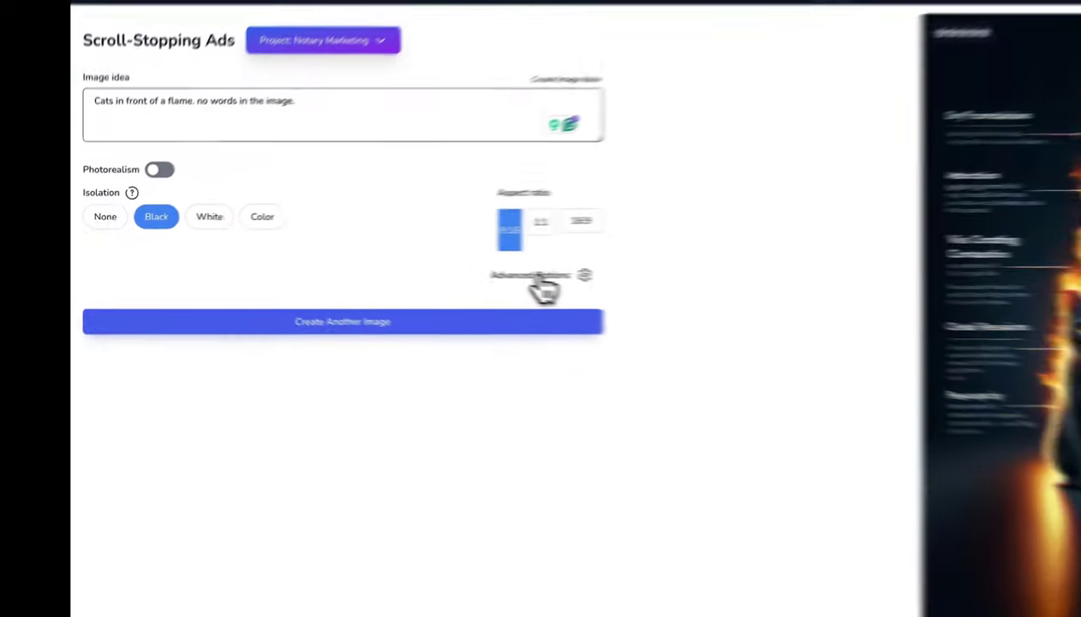
{"action": "left_click", "coordinate": [350, 264]}
{"action": "scroll", "coordinate": [647, 351], "scroll_direction": "down", "scroll_amount": 3}
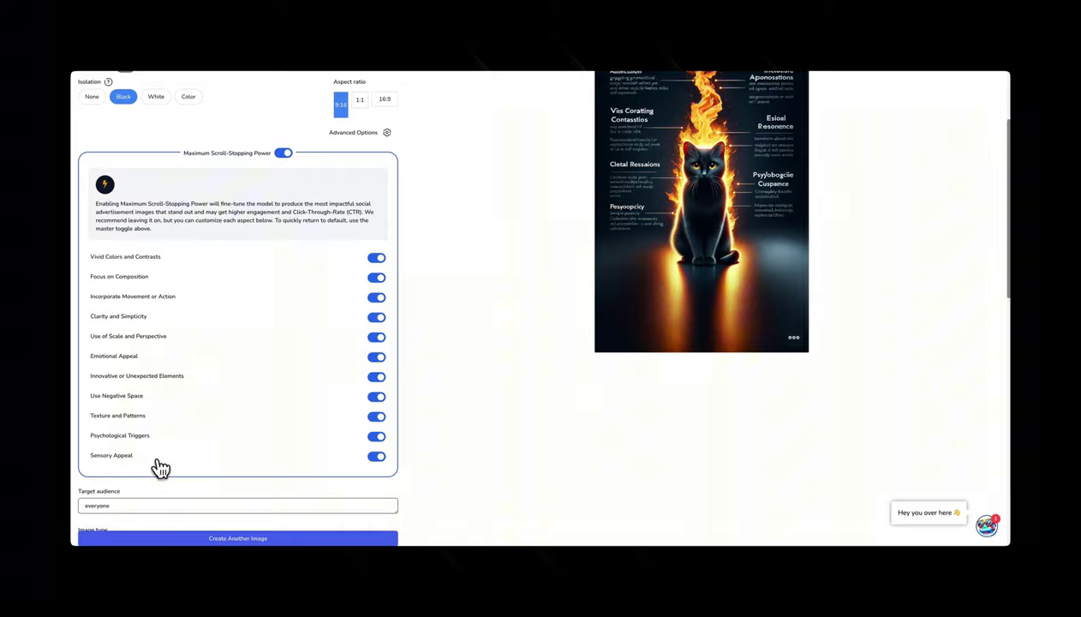
- Replace 'everyone' with 'Title agencies and real estate professionals' and pick Modern image style
{"action": "scroll", "coordinate": [145, 471], "scroll_direction": "down", "scroll_amount": 3}
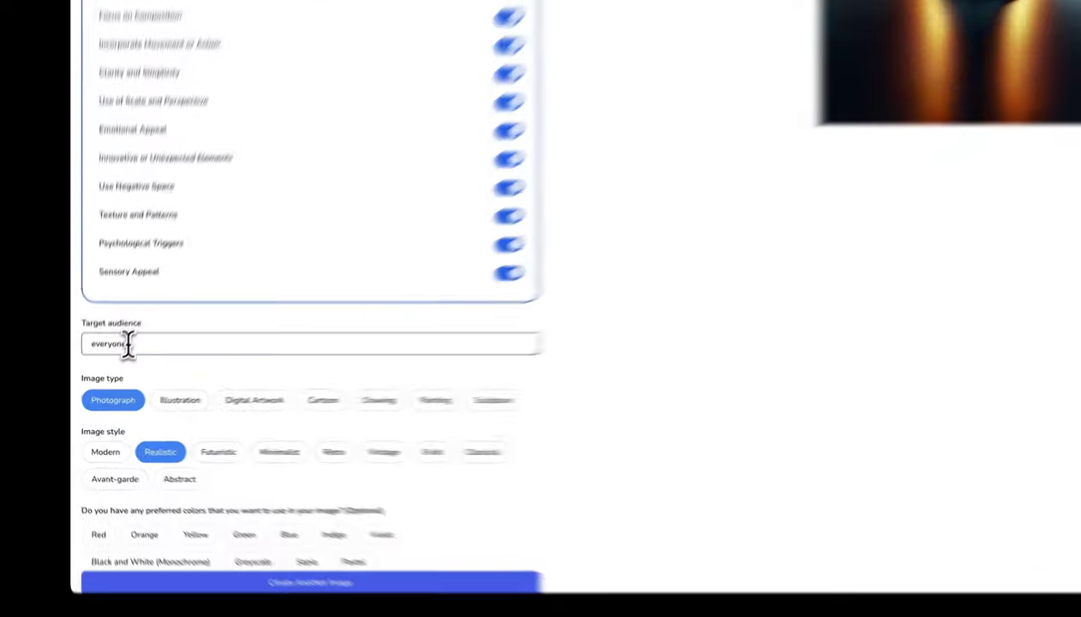
{"action": "double_click", "coordinate": [109, 372]}
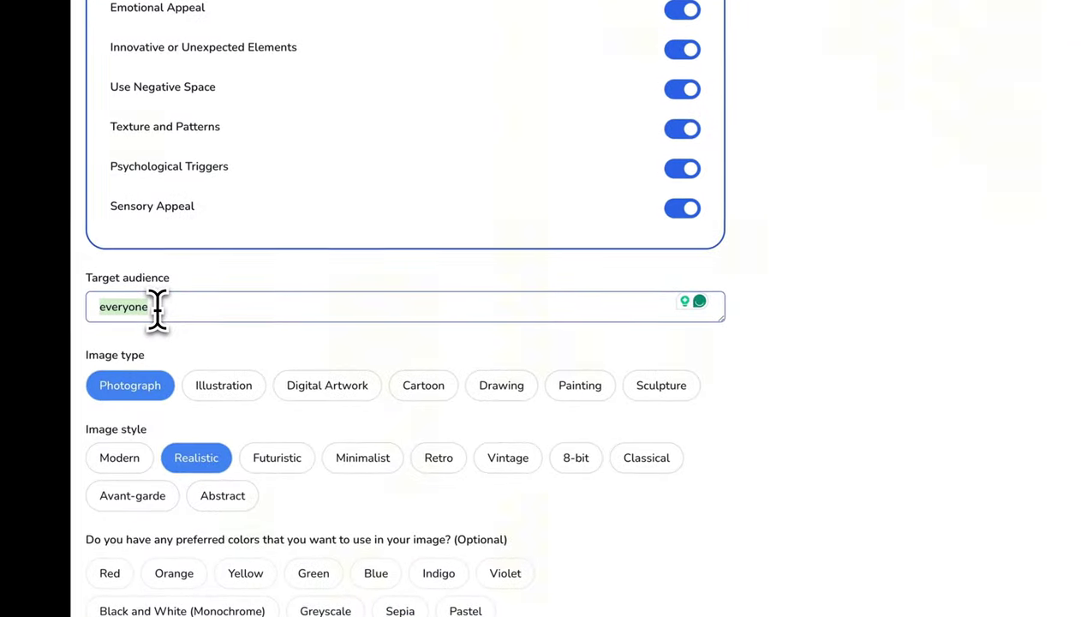
{"action": "type", "text": "Title"}
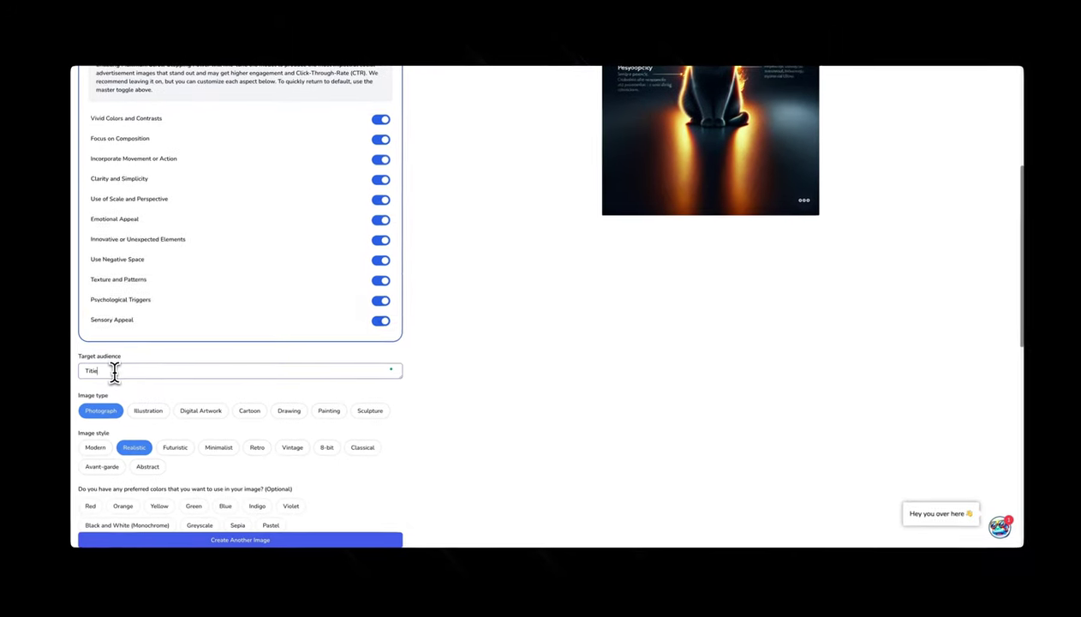
{"action": "key", "text": "BackSpace"}
{"action": "key", "text": "BackSpace"}
{"action": "key", "text": "BackSpace"}
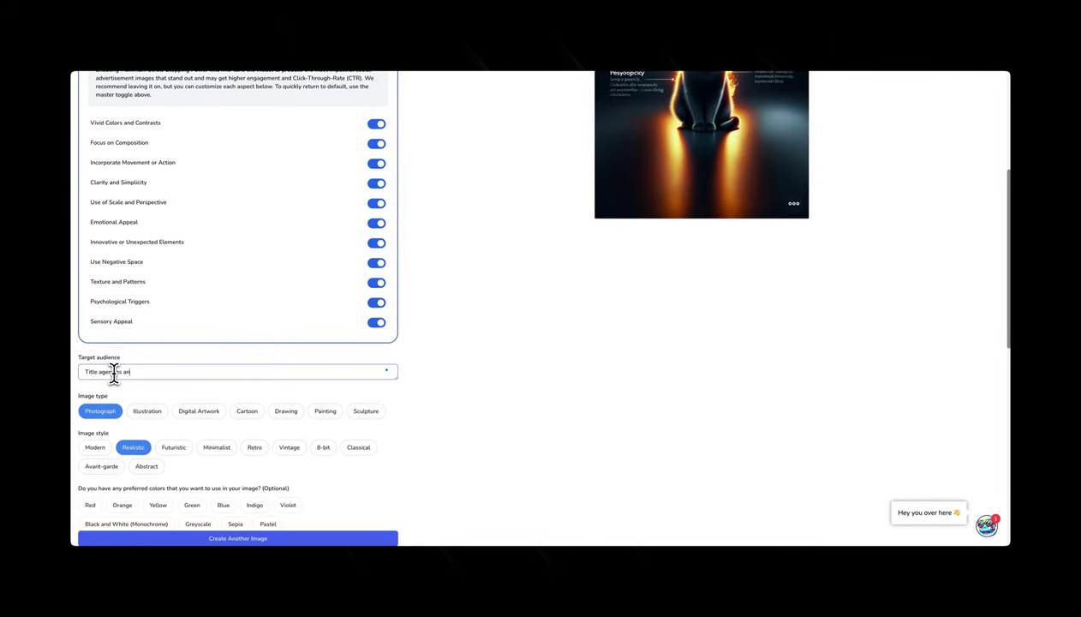
{"action": "type", "text": "d real estate"}
{"action": "type", "text": " professionals"}
{"action": "scroll", "coordinate": [171, 429], "scroll_direction": "down", "scroll_amount": 2}
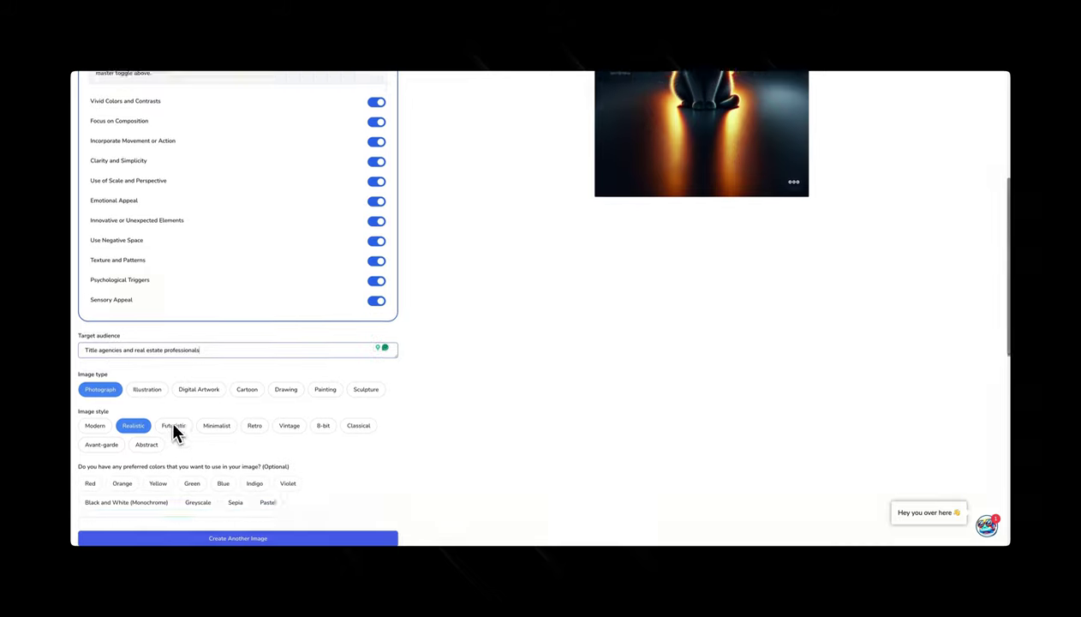
{"action": "left_click", "coordinate": [94, 404]}
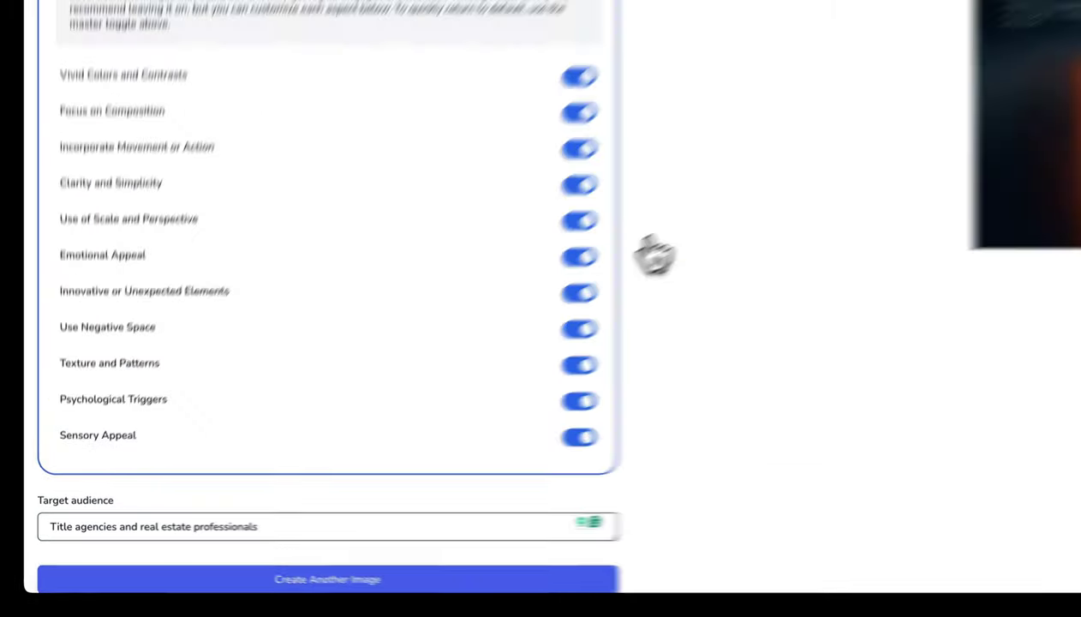
- Scroll through the form to review the new winged flaming cats image with its plaque
{"action": "scroll", "coordinate": [654, 255], "scroll_direction": "up", "scroll_amount": 10}
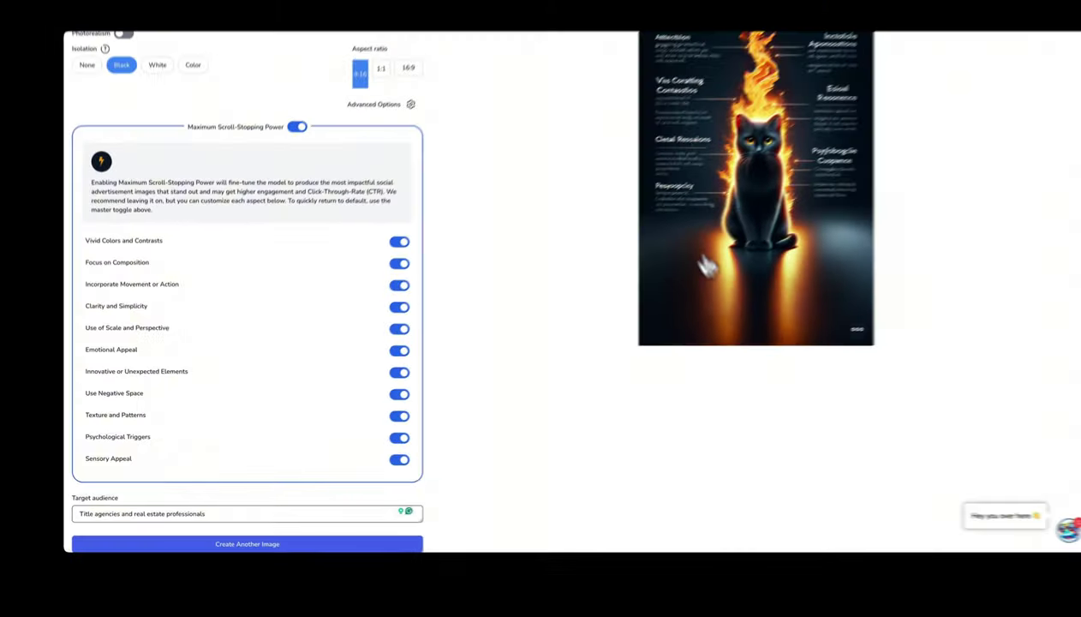
{"action": "scroll", "coordinate": [707, 268], "scroll_direction": "up", "scroll_amount": 1}
{"action": "scroll", "coordinate": [688, 224], "scroll_direction": "down", "scroll_amount": 2}
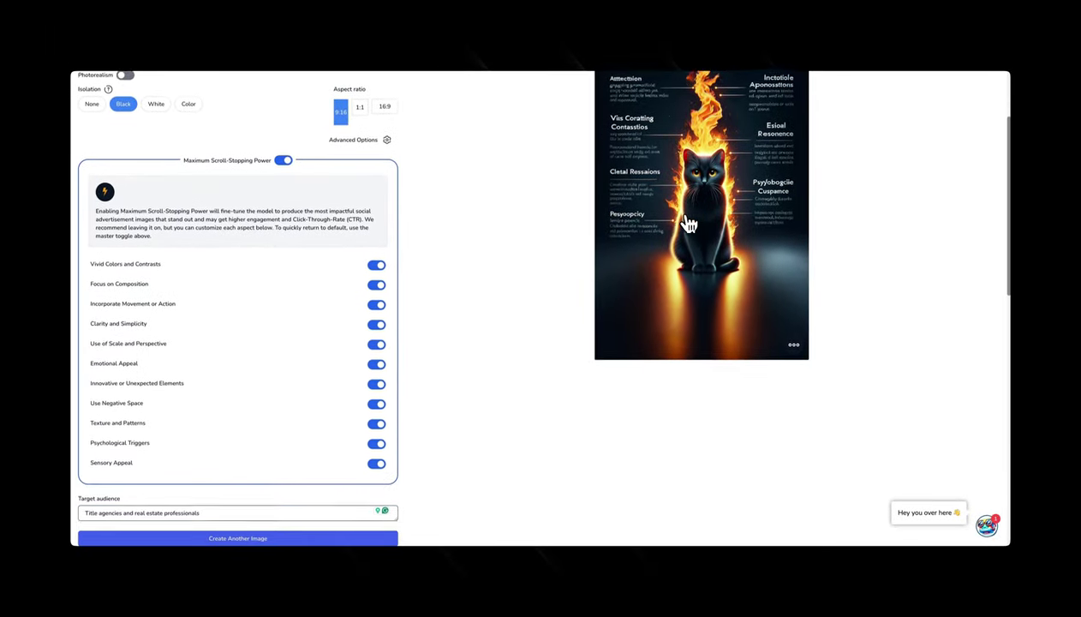
{"action": "scroll", "coordinate": [688, 224], "scroll_direction": "up", "scroll_amount": 2}
{"action": "scroll", "coordinate": [688, 224], "scroll_direction": "up", "scroll_amount": 1}
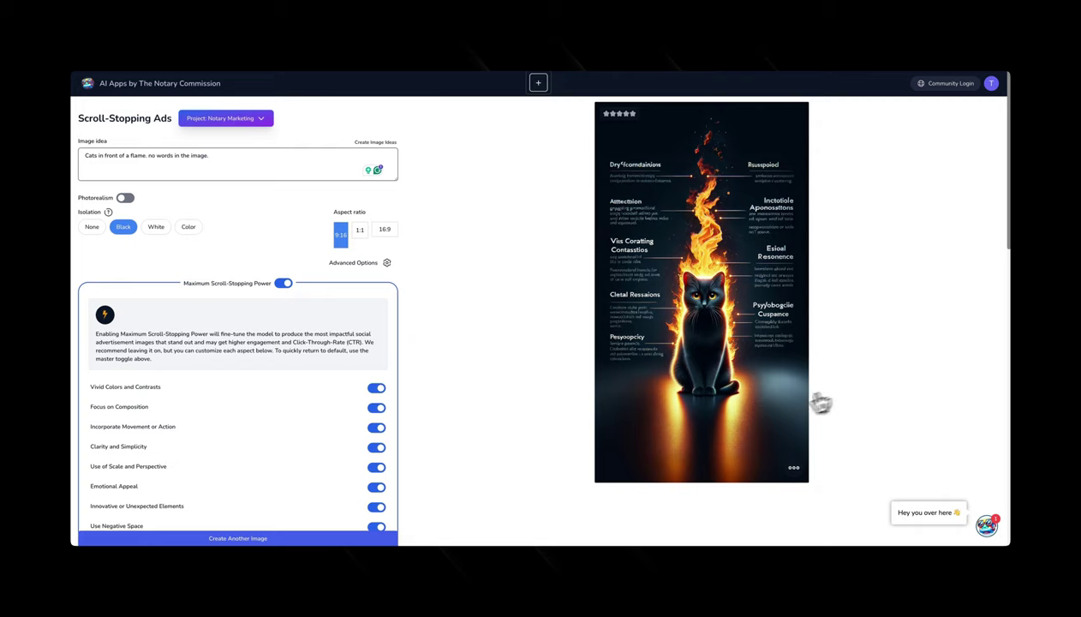
{"action": "scroll", "coordinate": [821, 405], "scroll_direction": "down", "scroll_amount": 4}
{"action": "scroll", "coordinate": [685, 421], "scroll_direction": "down", "scroll_amount": 5}
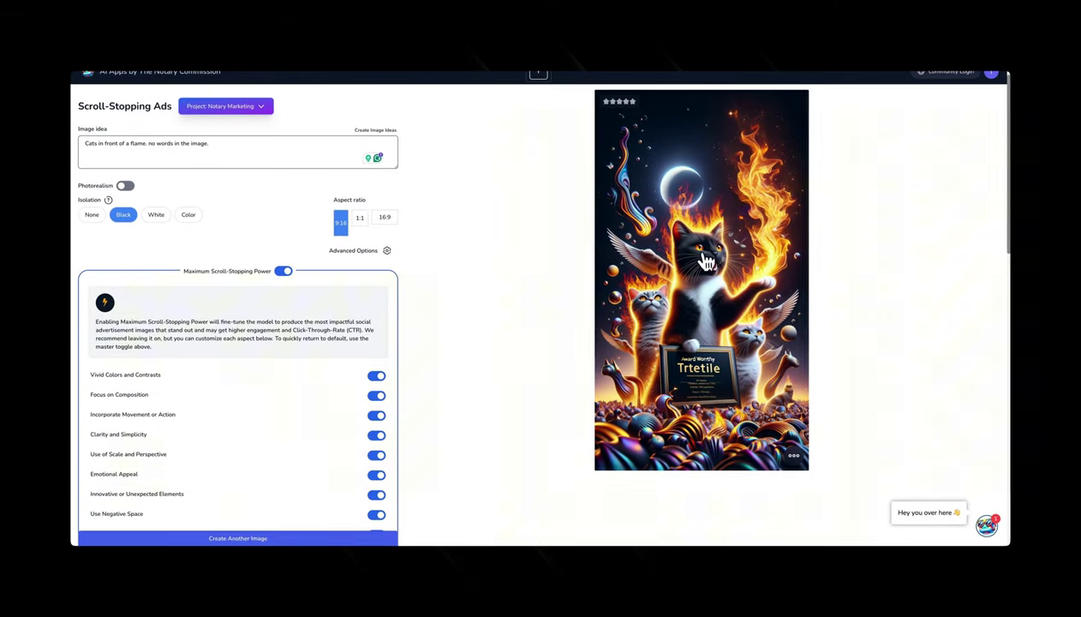
{"action": "scroll", "coordinate": [712, 294], "scroll_direction": "down", "scroll_amount": 1}
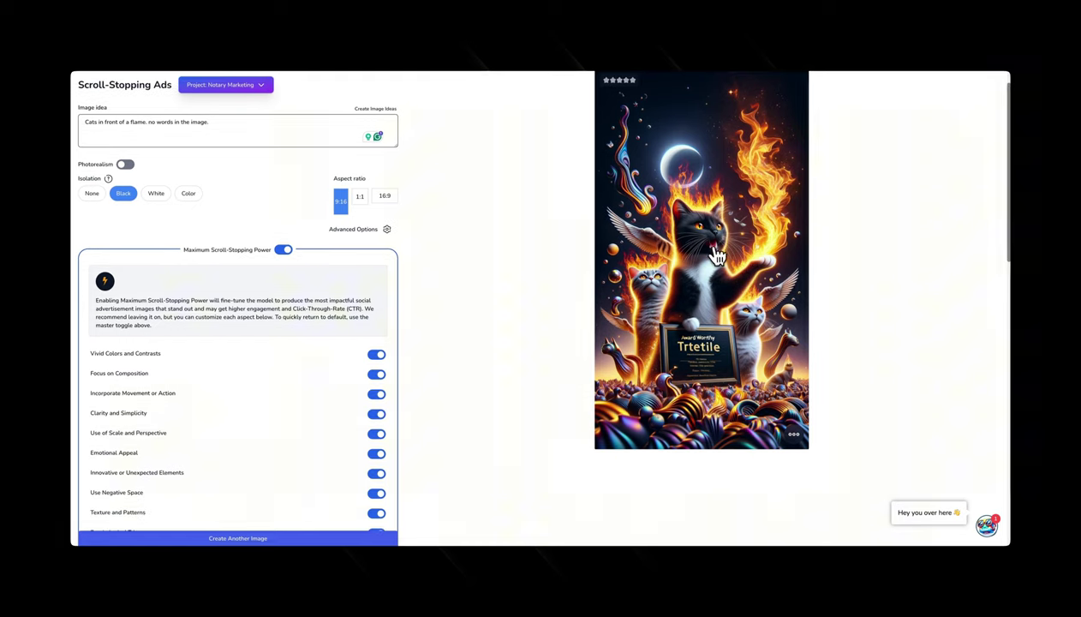
{"action": "scroll", "coordinate": [792, 324], "scroll_direction": "down", "scroll_amount": 1}
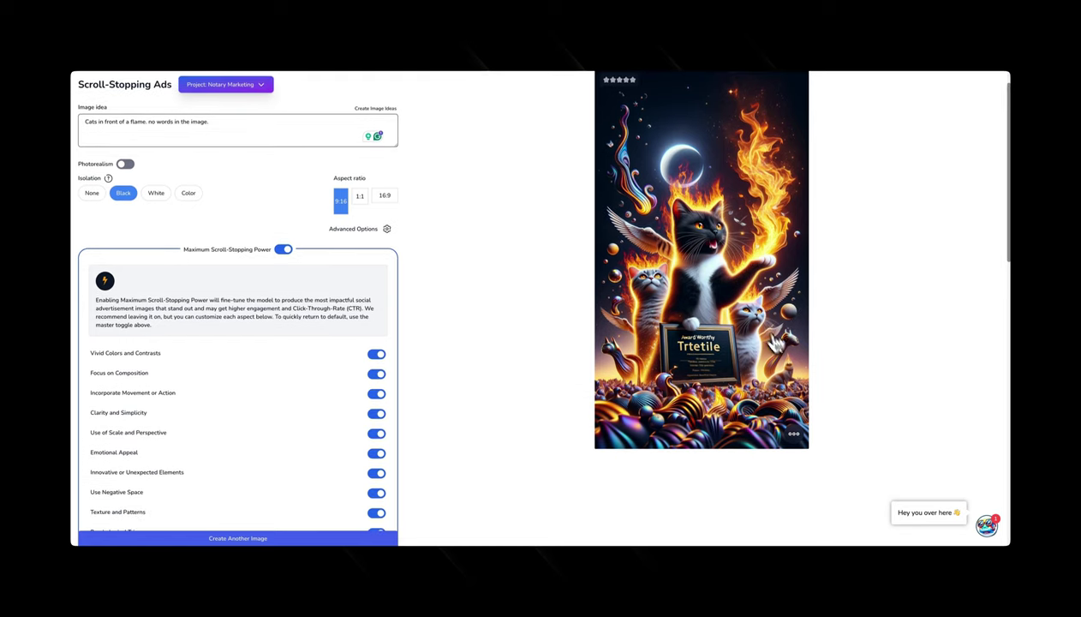
{"action": "scroll", "coordinate": [773, 283], "scroll_direction": "up", "scroll_amount": 1}
{"action": "scroll", "coordinate": [774, 278], "scroll_direction": "down", "scroll_amount": 1}
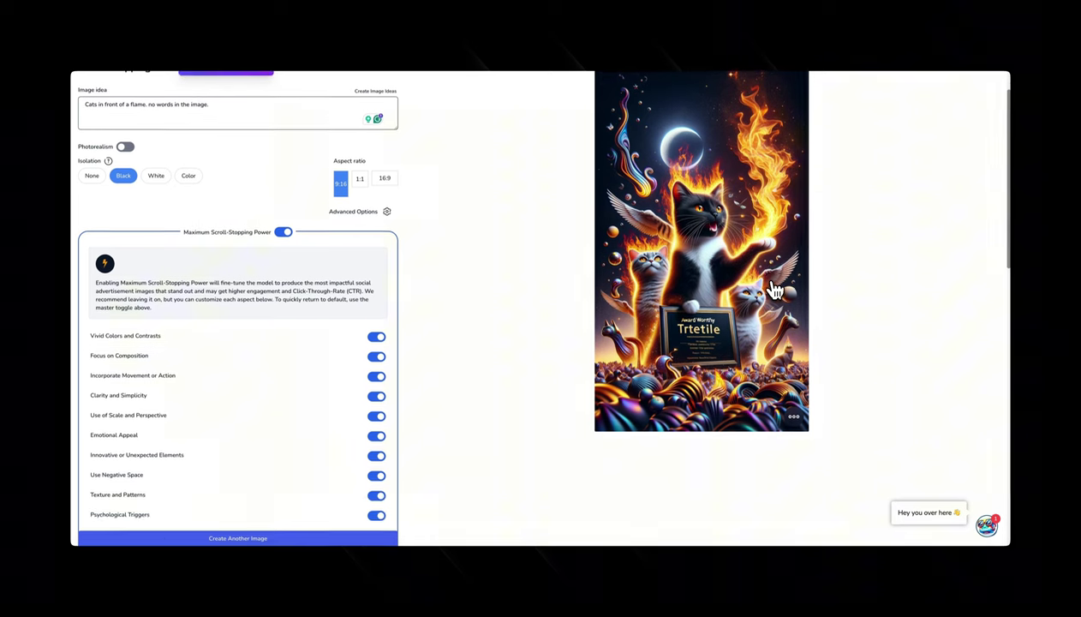
{"action": "scroll", "coordinate": [773, 290], "scroll_direction": "up", "scroll_amount": 3}
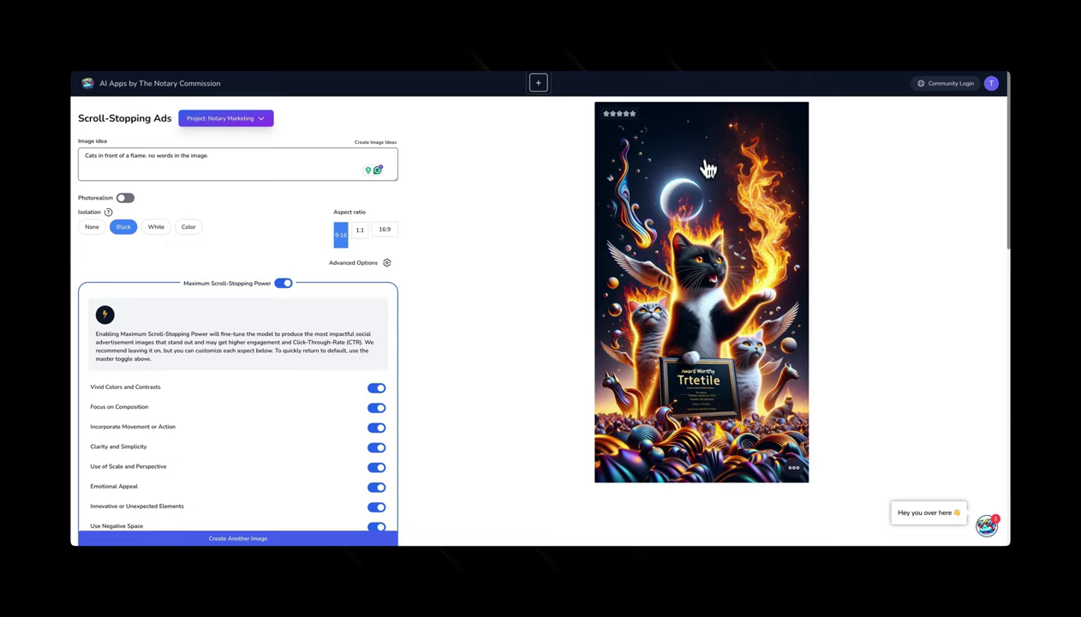
{"action": "scroll", "coordinate": [266, 239], "scroll_direction": "down", "scroll_amount": 2}
{"action": "scroll", "coordinate": [274, 257], "scroll_direction": "down", "scroll_amount": 3}
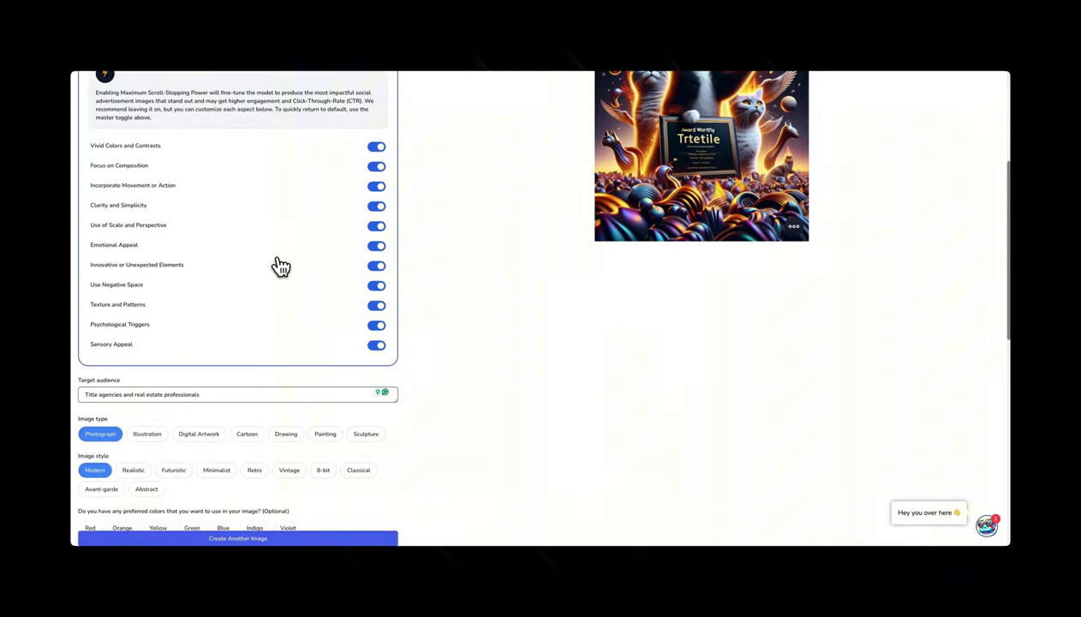
{"action": "scroll", "coordinate": [290, 268], "scroll_direction": "up", "scroll_amount": 2}
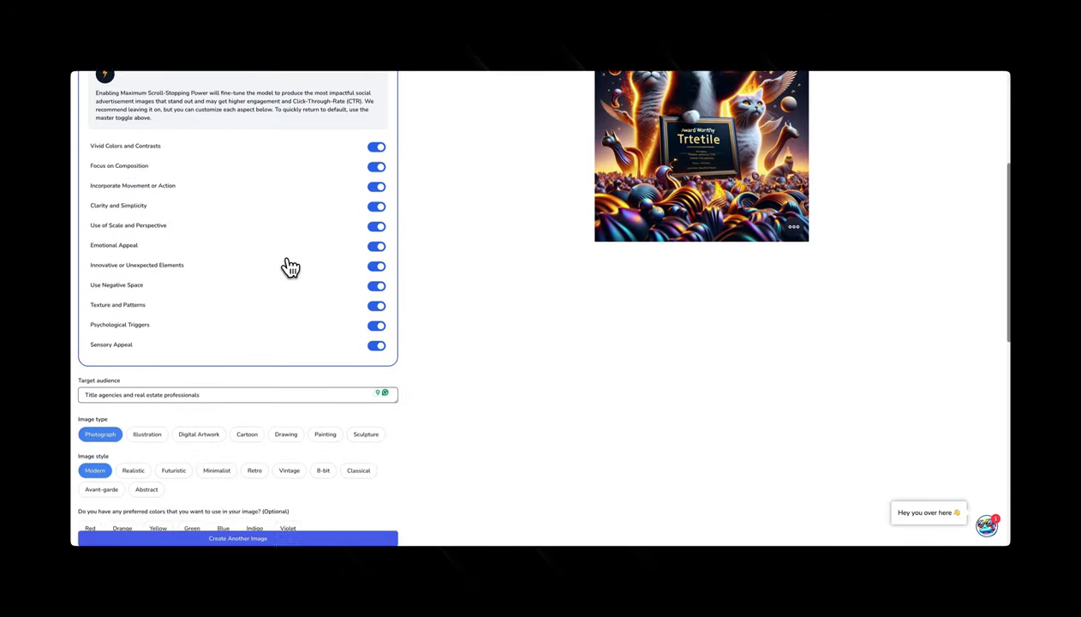
{"action": "scroll", "coordinate": [290, 268], "scroll_direction": "up", "scroll_amount": 2}
- Open the cats image in the editor and Magic Remove the plaque's lettering
{"action": "left_click", "coordinate": [794, 388]}
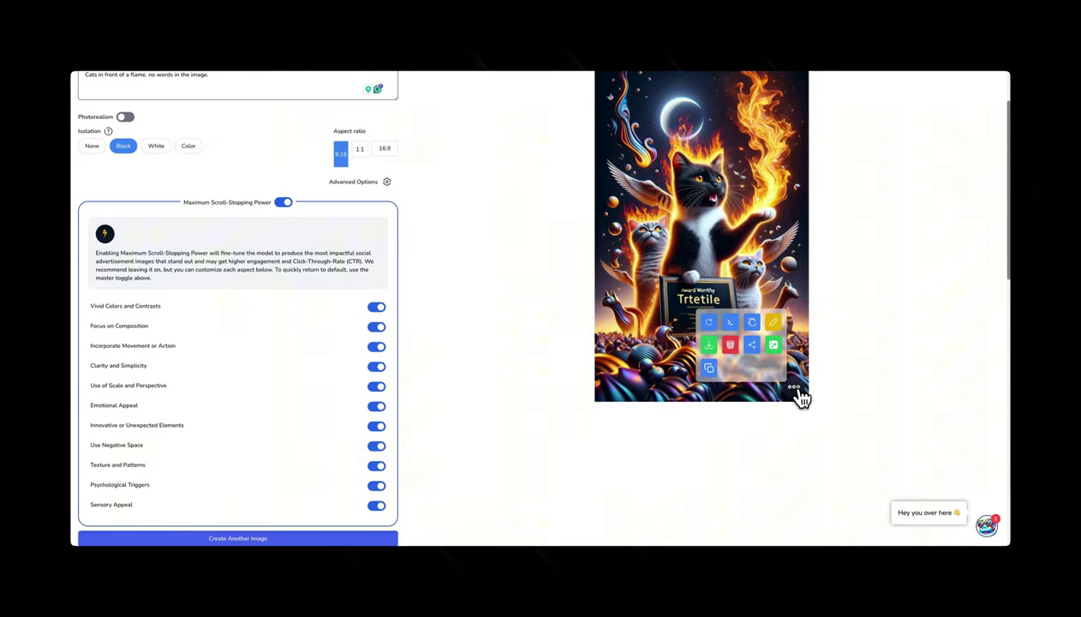
{"action": "scroll", "coordinate": [801, 397], "scroll_direction": "up", "scroll_amount": 1}
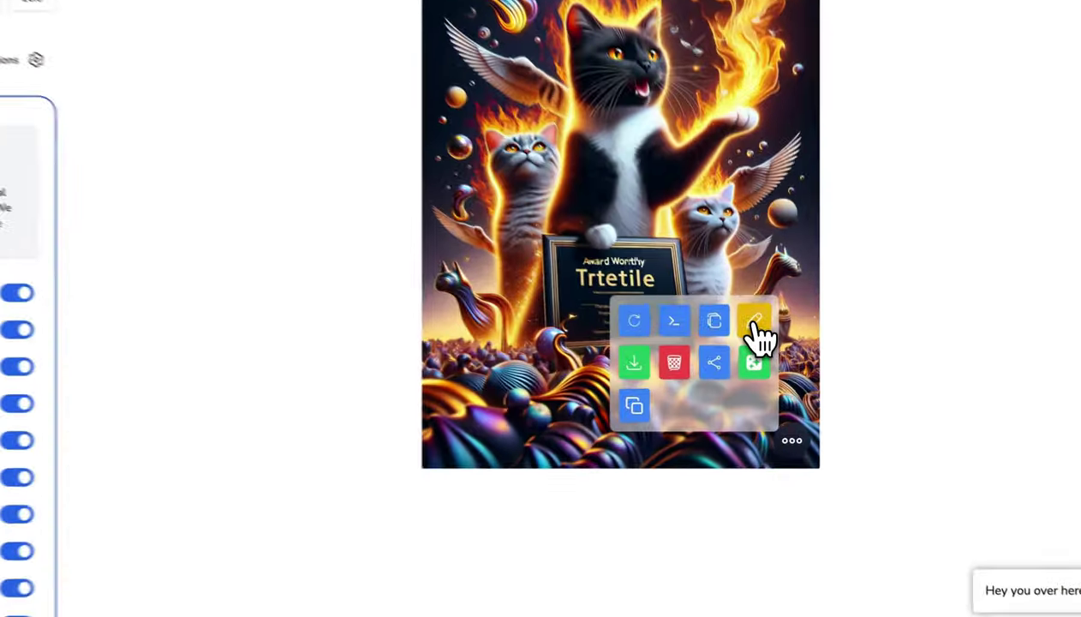
{"action": "left_click", "coordinate": [756, 324]}
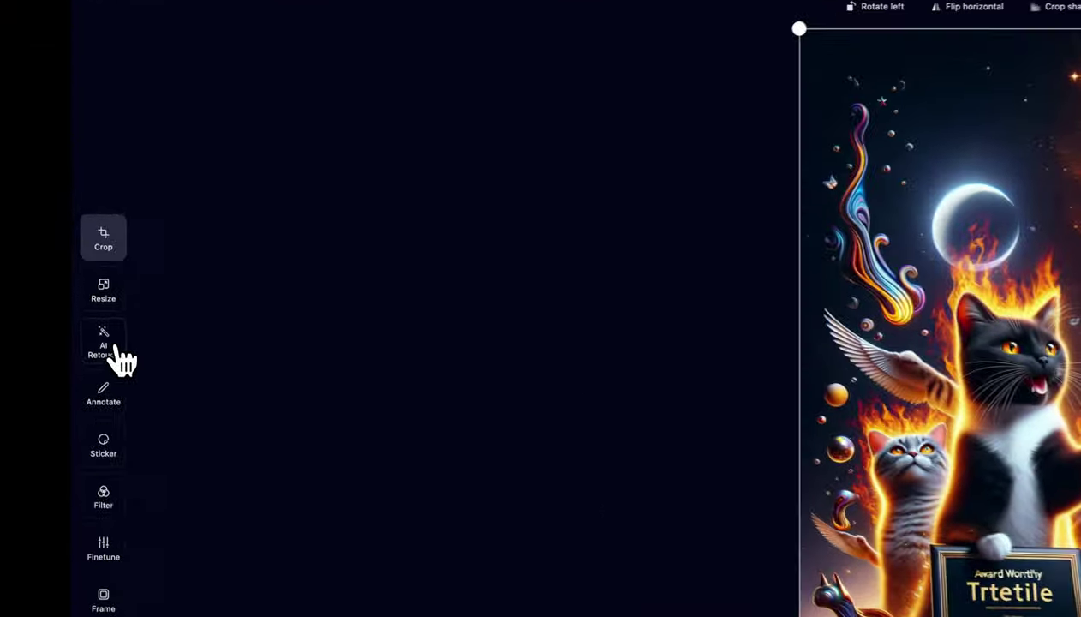
{"action": "left_click", "coordinate": [87, 268]}
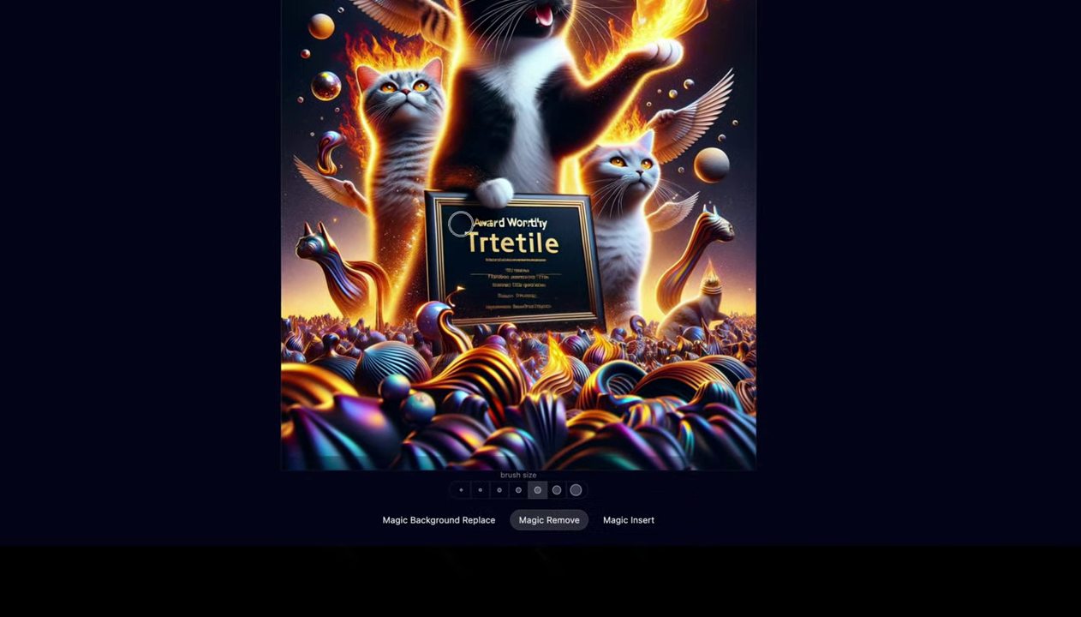
{"action": "mouse_move", "coordinate": [460, 224]}
{"action": "left_mouse_down"}
{"action": "mouse_move", "coordinate": [533, 228]}
{"action": "mouse_move", "coordinate": [467, 246]}
{"action": "left_mouse_up"}
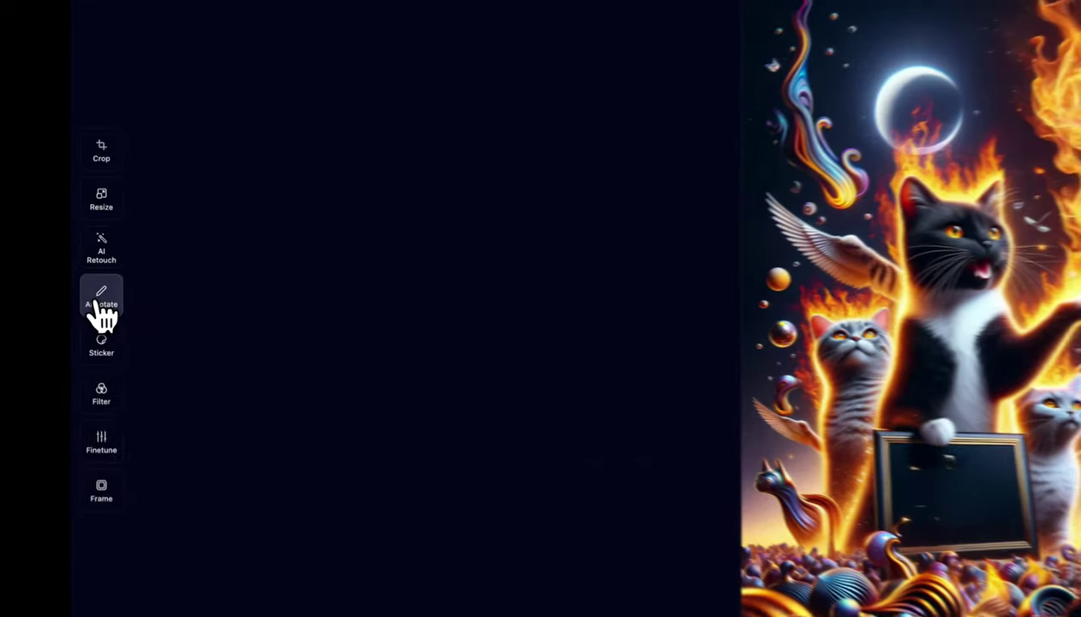
- Place the 'Cats are Not Food' annotation text on the blank plaque
{"action": "left_click", "coordinate": [86, 295]}
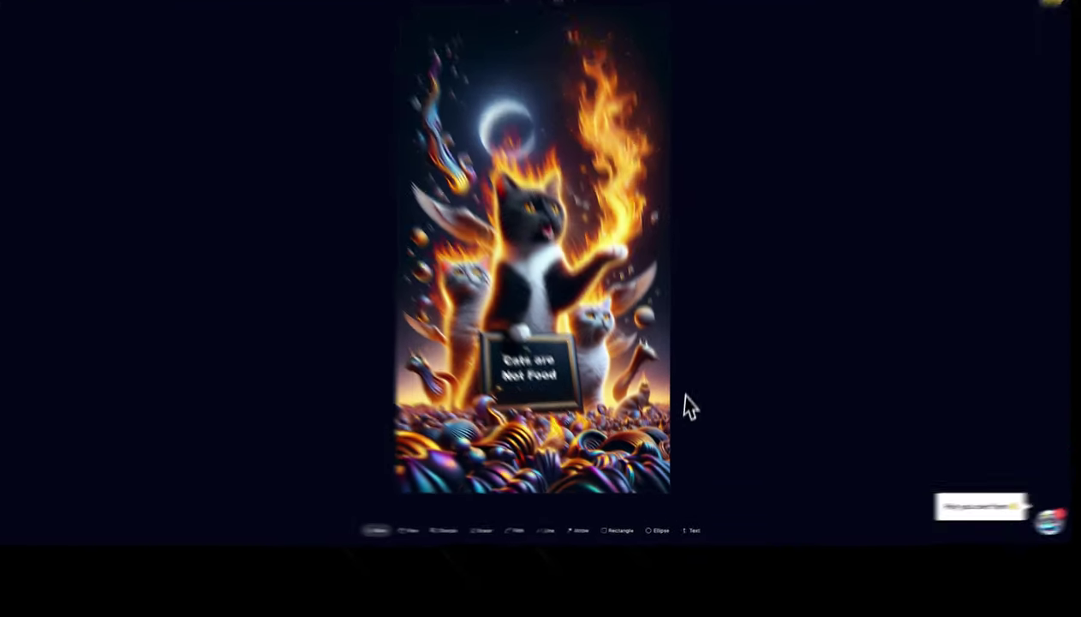
{"action": "left_click", "coordinate": [463, 270]}
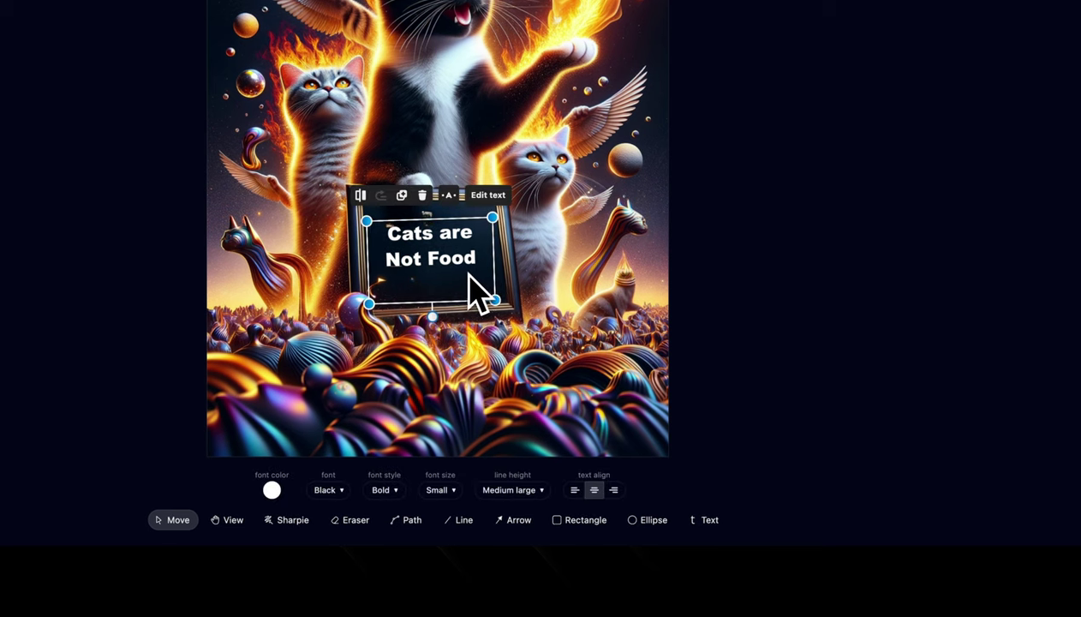
{"action": "left_click", "coordinate": [434, 317]}
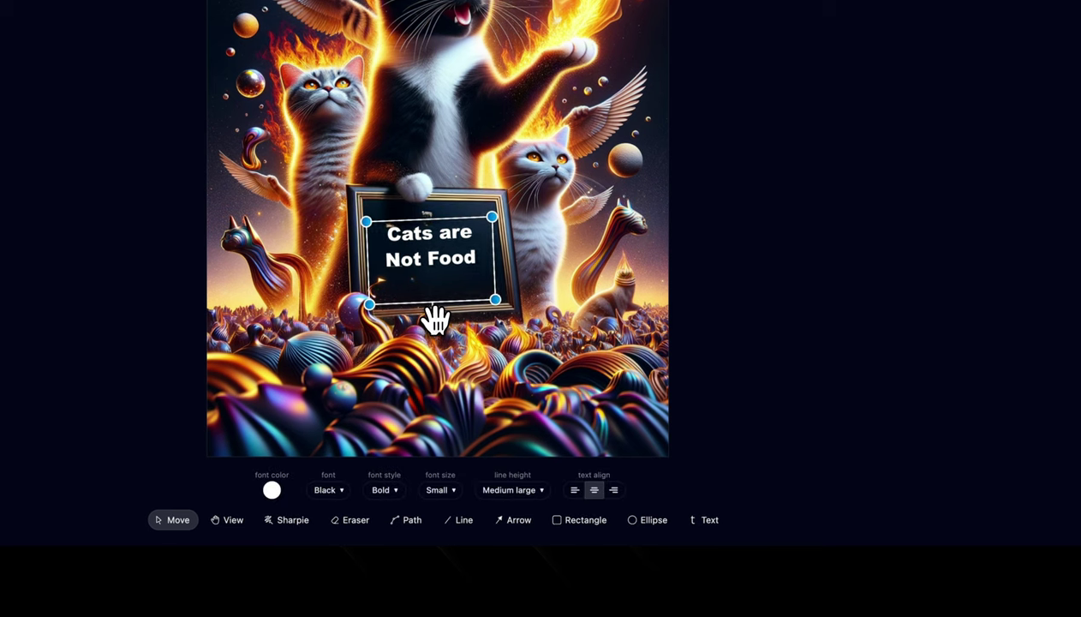
{"action": "left_click_drag", "start_coordinate": [434, 318], "coordinate": [437, 317]}
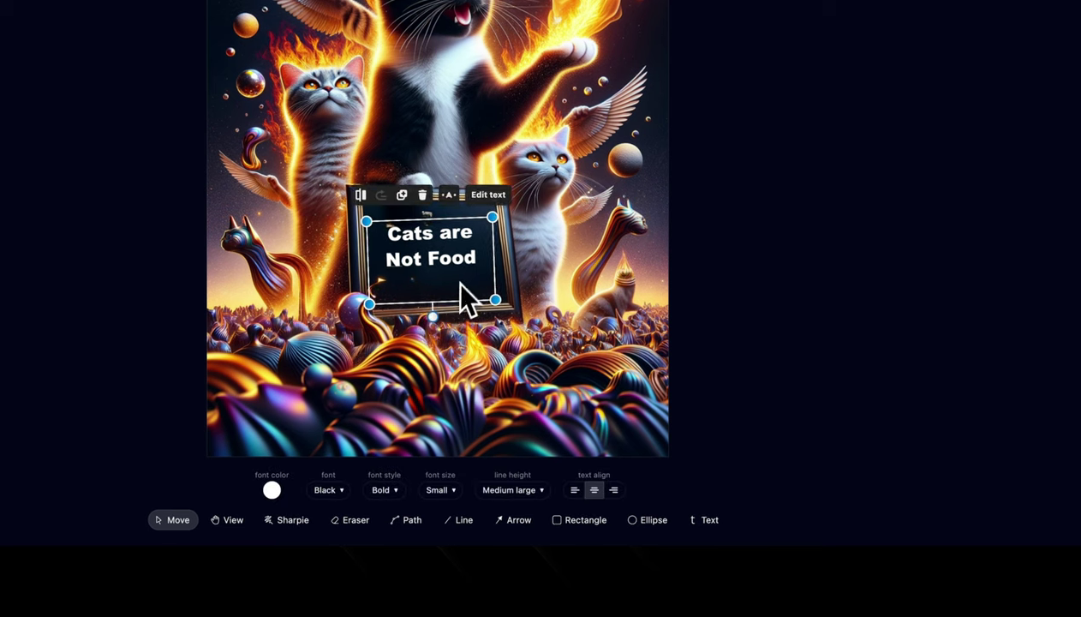
- Set the sign text to the Sans Serif font, centred
{"action": "left_click", "coordinate": [347, 504]}
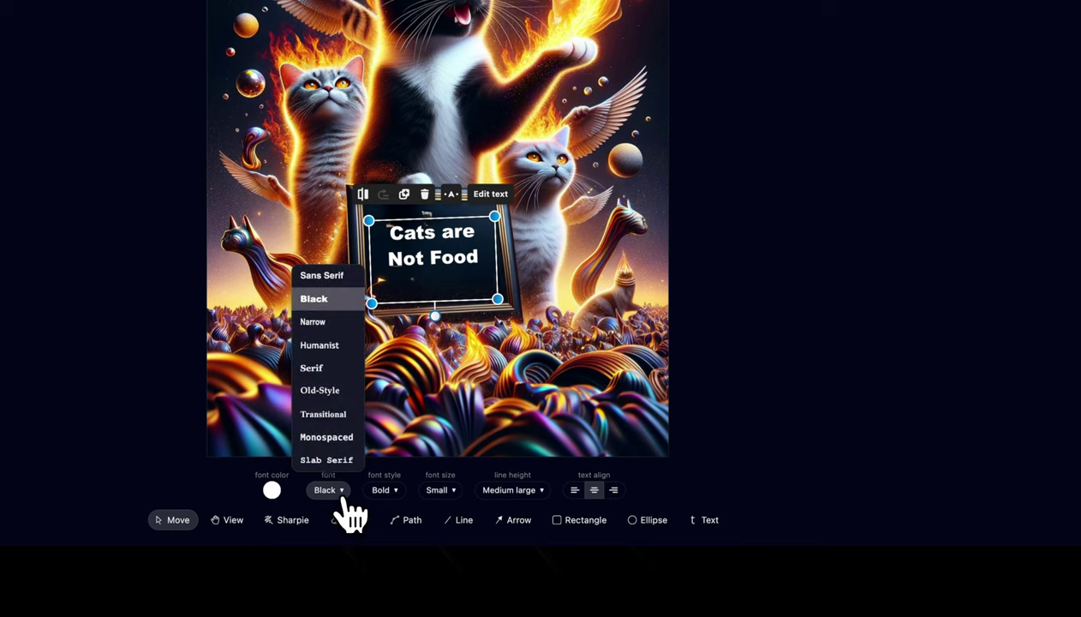
{"action": "left_click", "coordinate": [341, 391]}
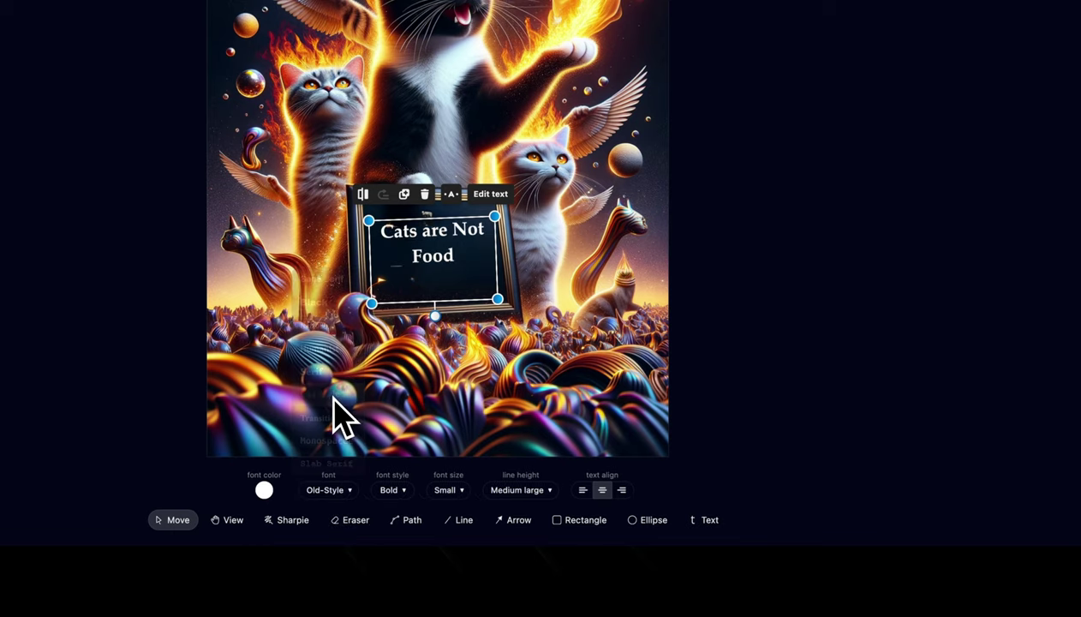
{"action": "left_click", "coordinate": [348, 494]}
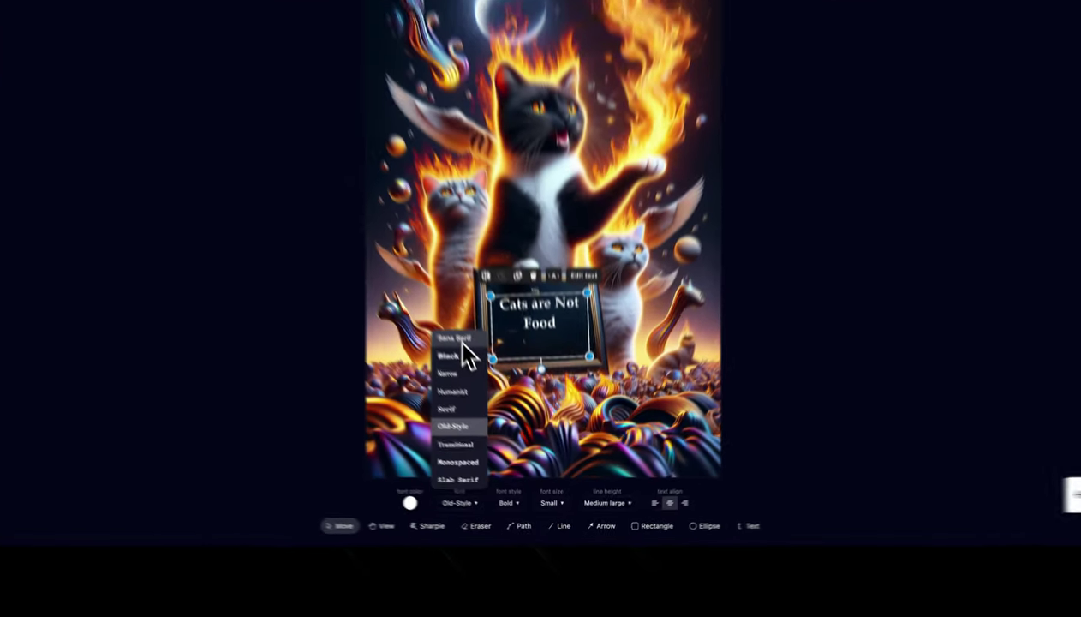
{"action": "left_click", "coordinate": [496, 410]}
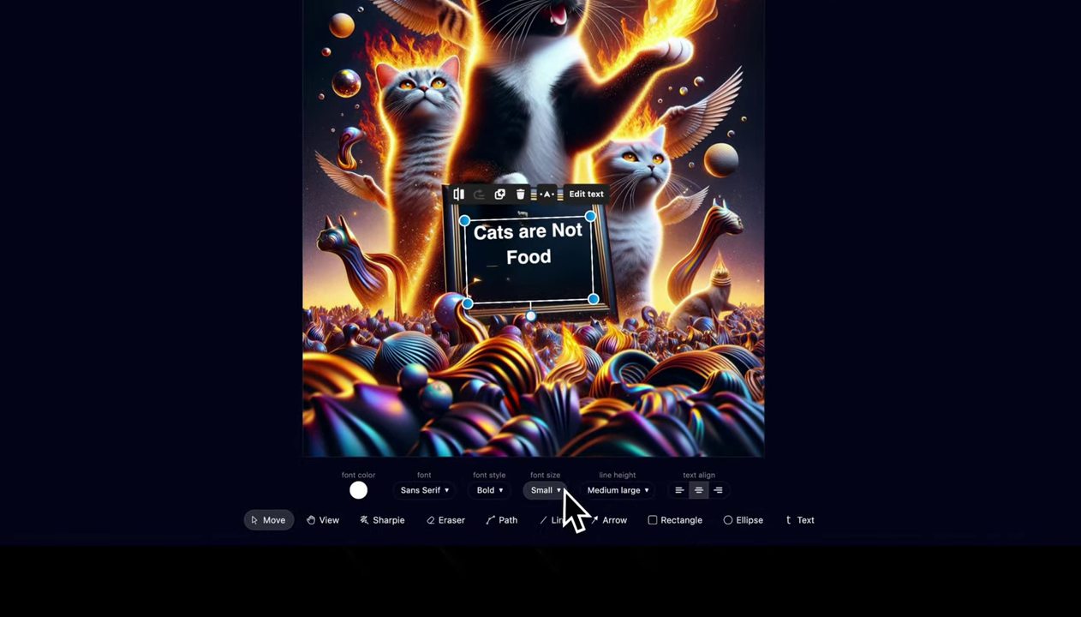
{"action": "left_click", "coordinate": [720, 492]}
{"action": "left_click", "coordinate": [700, 491]}
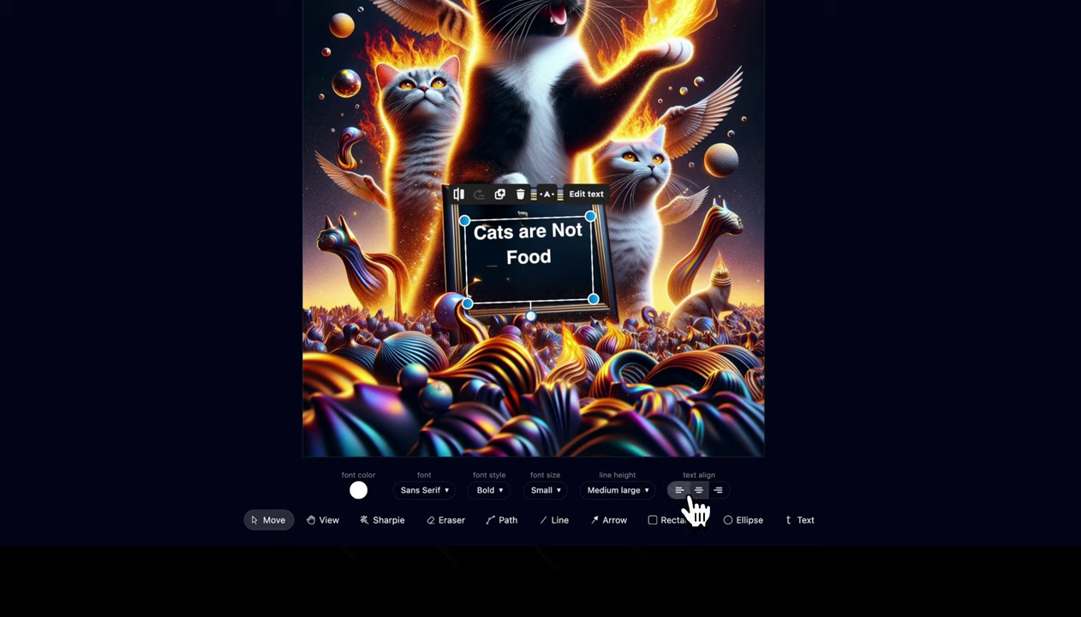
{"action": "left_click", "coordinate": [679, 490]}
{"action": "left_click", "coordinate": [387, 521]}
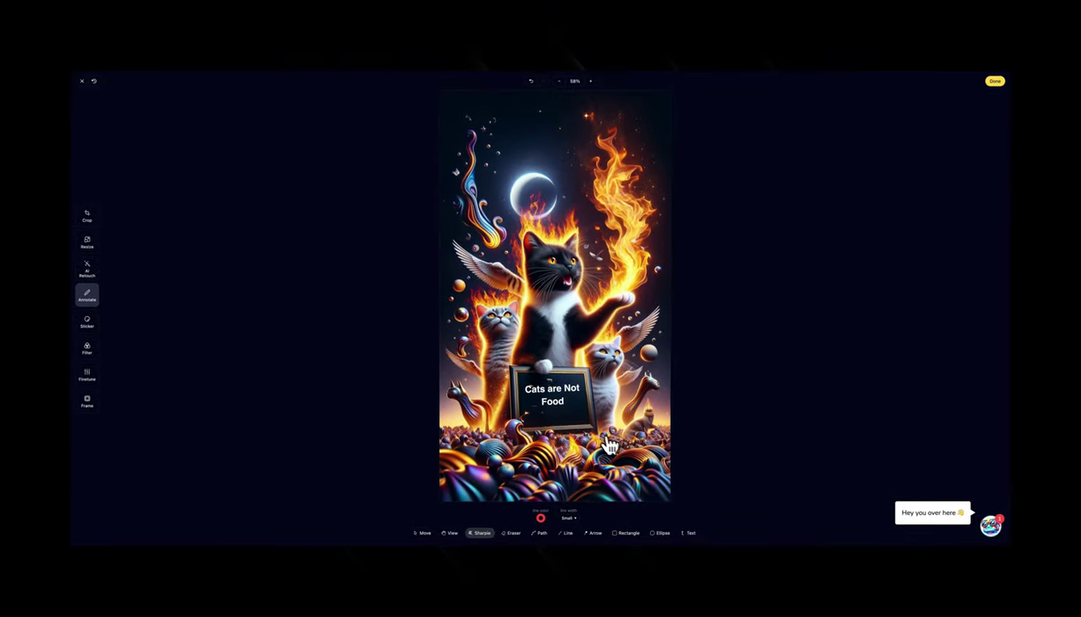
- Apply the editor changes so the plaque image becomes version 2 of the ad
{"action": "scroll", "coordinate": [520, 163], "scroll_direction": "up", "scroll_amount": 1}
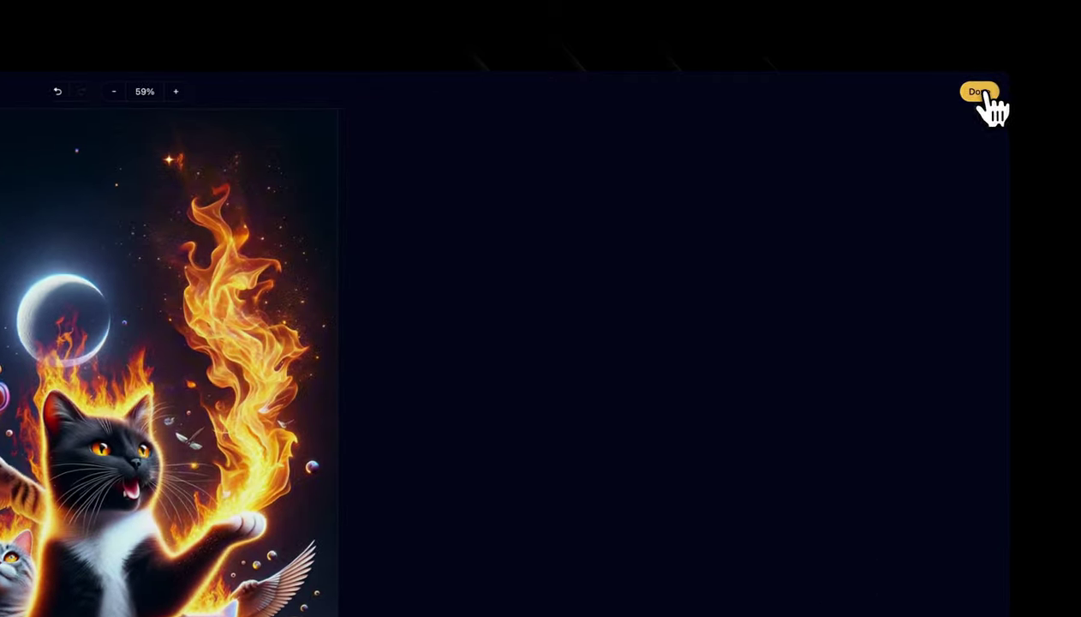
{"action": "left_click", "coordinate": [994, 81]}
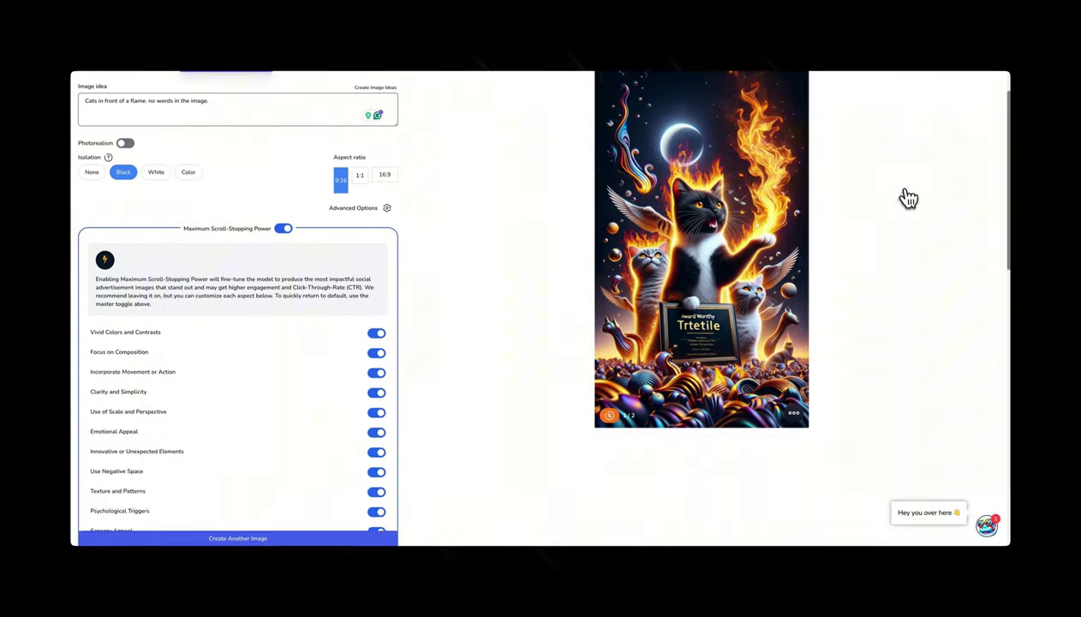
{"action": "scroll", "coordinate": [908, 201], "scroll_direction": "down", "scroll_amount": 3}
{"action": "scroll", "coordinate": [908, 205], "scroll_direction": "up", "scroll_amount": 1}
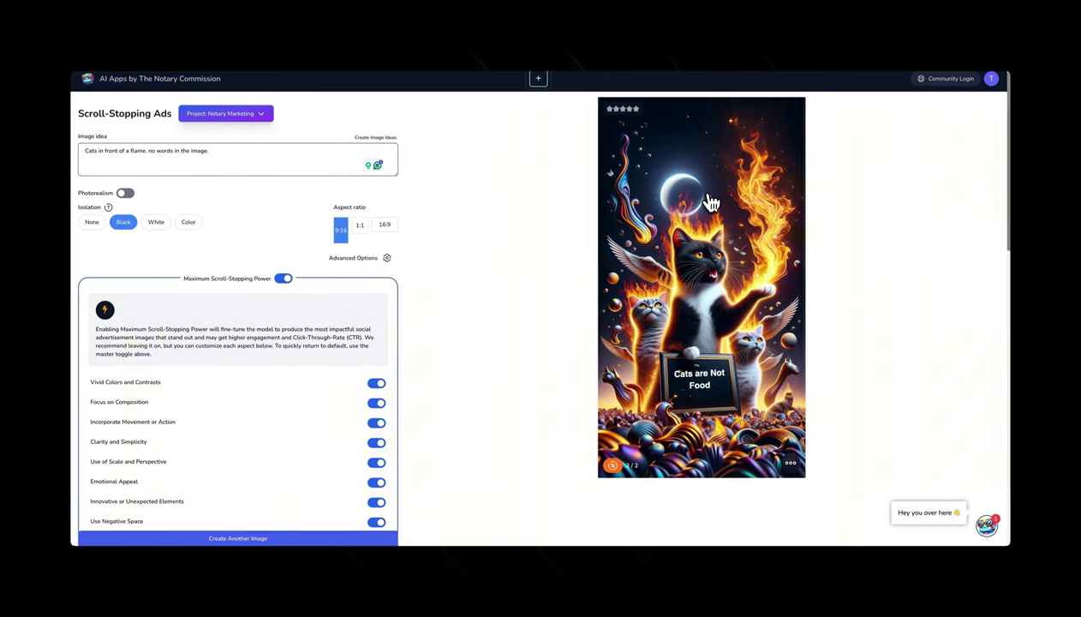
{"action": "scroll", "coordinate": [271, 225], "scroll_direction": "down", "scroll_amount": 2}
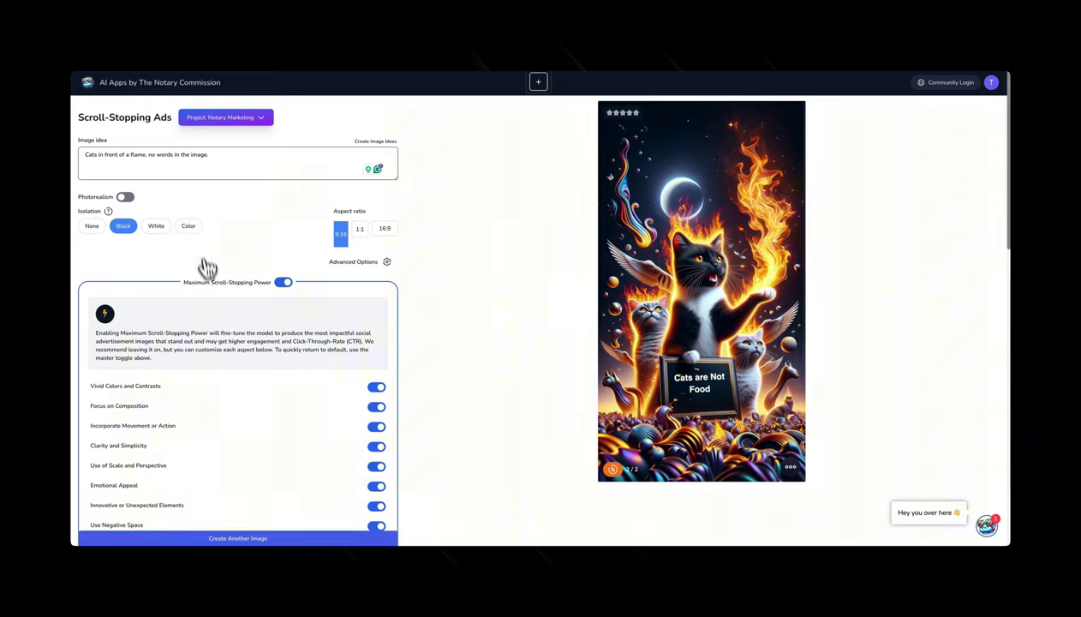
- Choose Blue among the form's preferred colours
{"action": "scroll", "coordinate": [210, 291], "scroll_direction": "down", "scroll_amount": 1}
{"action": "scroll", "coordinate": [212, 295], "scroll_direction": "down", "scroll_amount": 3}
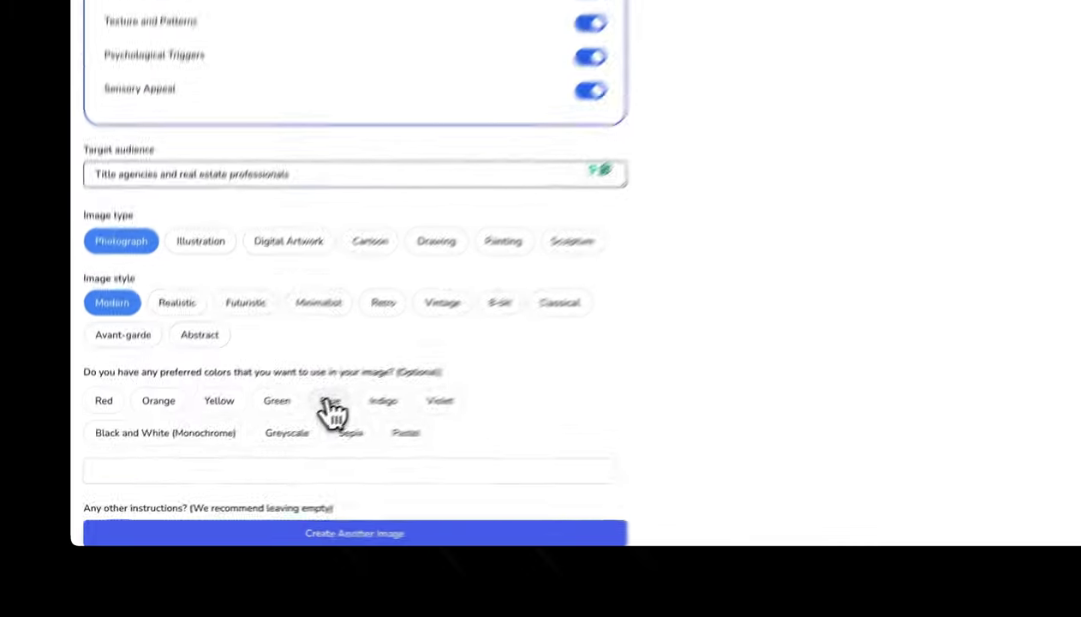
{"action": "left_click", "coordinate": [223, 459]}
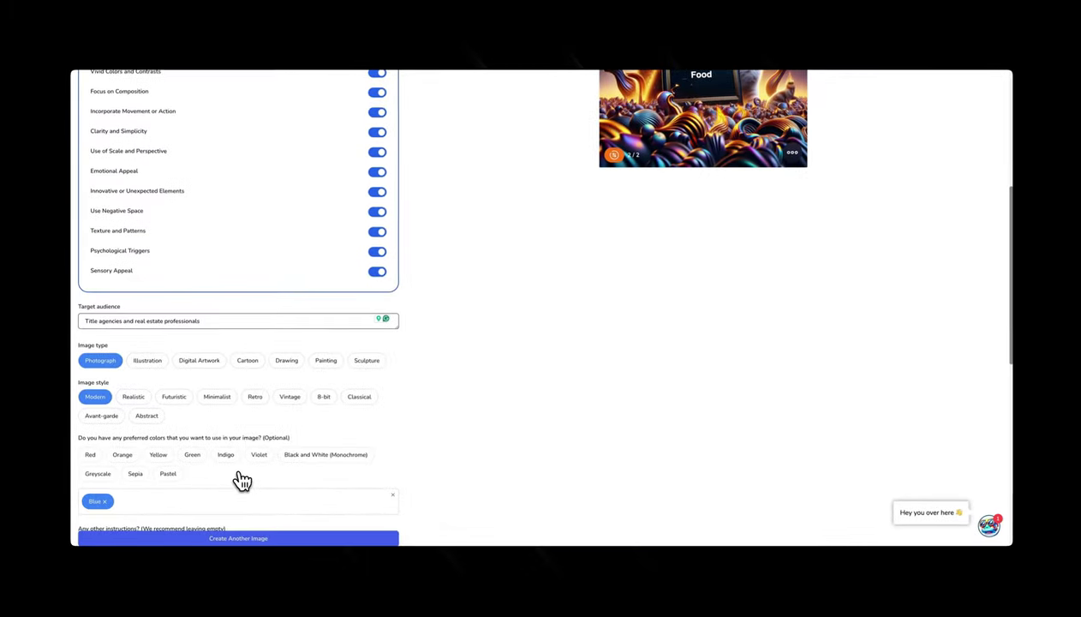
{"action": "scroll", "coordinate": [244, 478], "scroll_direction": "up", "scroll_amount": 5}
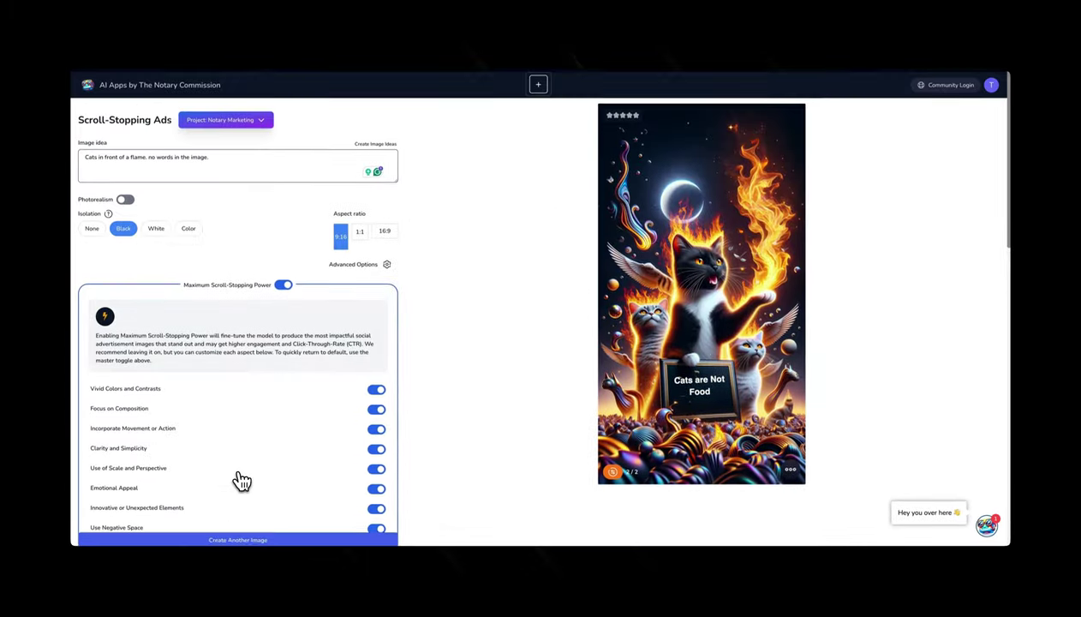